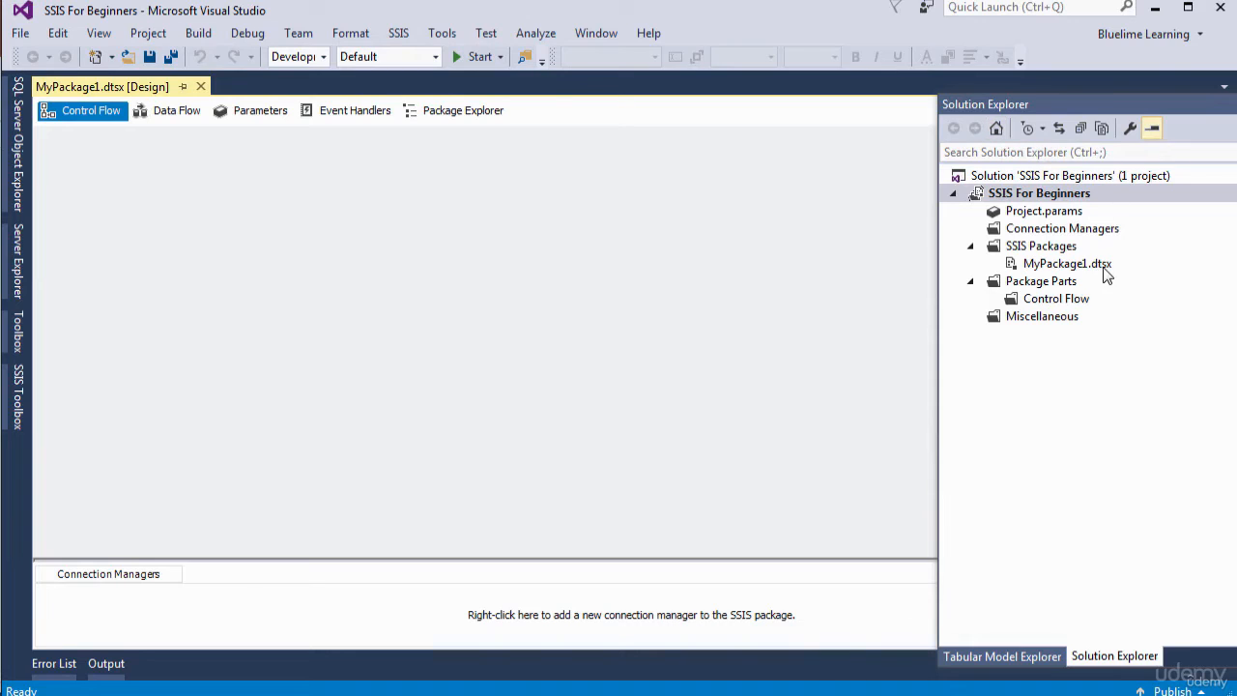
Step: Add a new FLATFILE connection manager to the project's Connection Managers folder
{"action": "right_click", "coordinate": [1062, 230]}
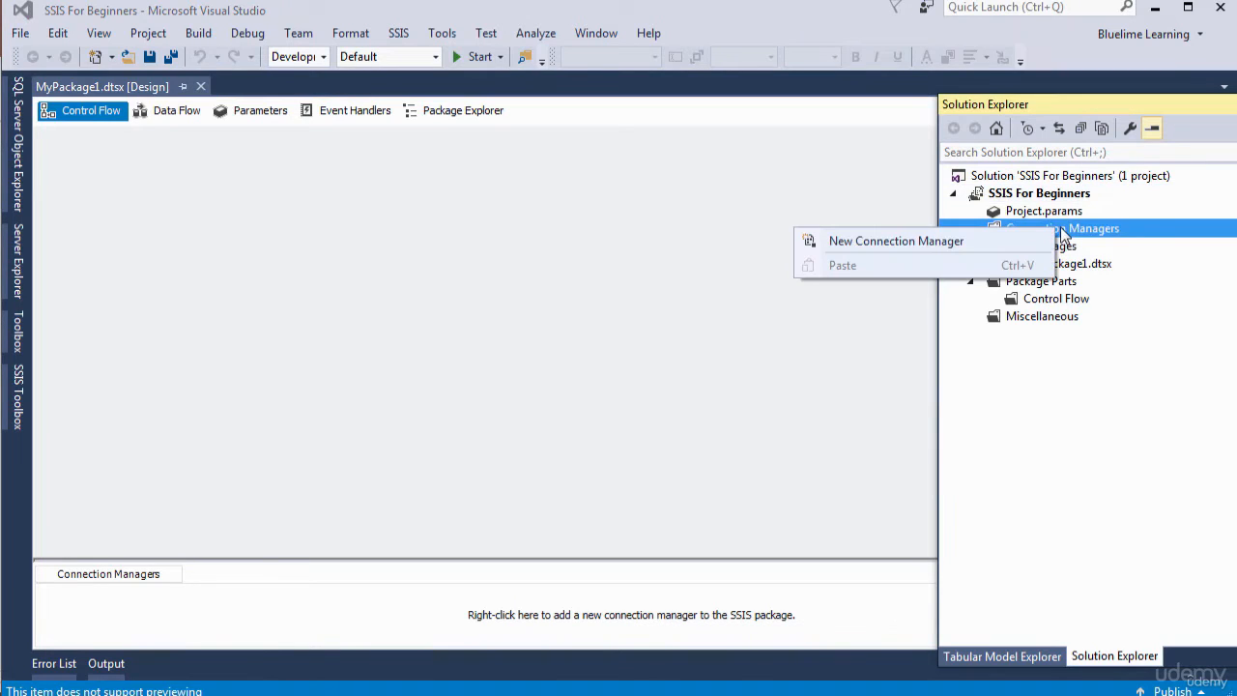
{"action": "left_click", "coordinate": [923, 243]}
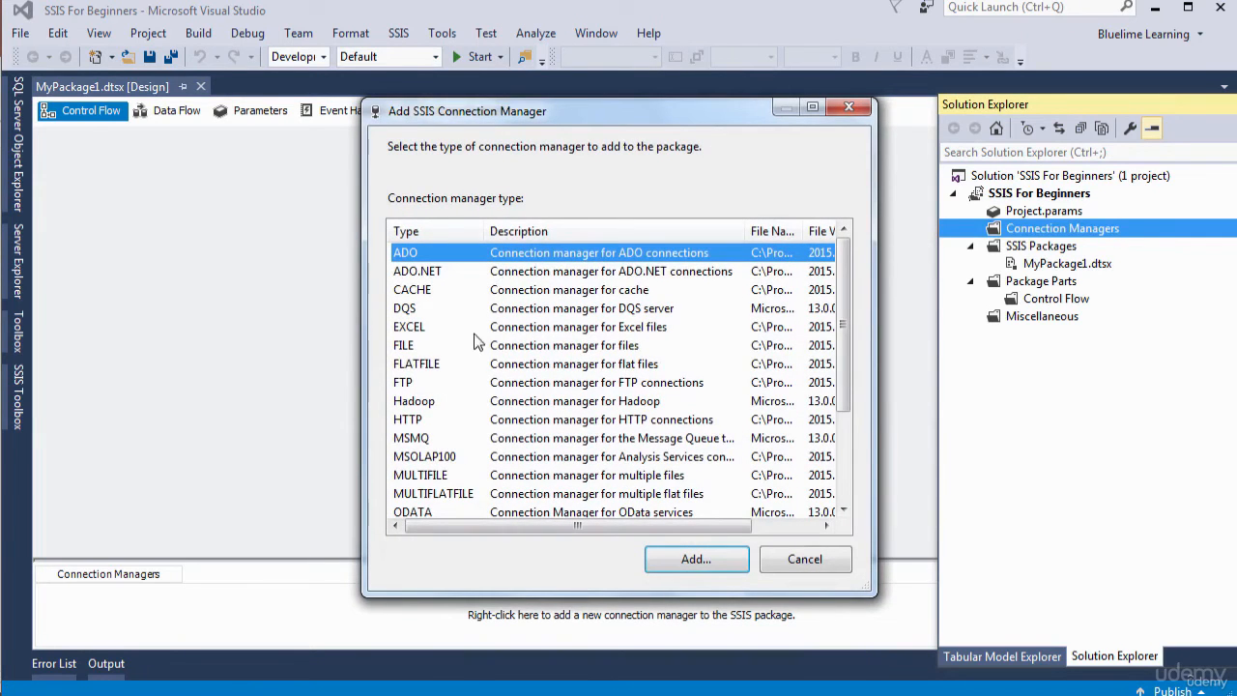
{"action": "left_click", "coordinate": [517, 363]}
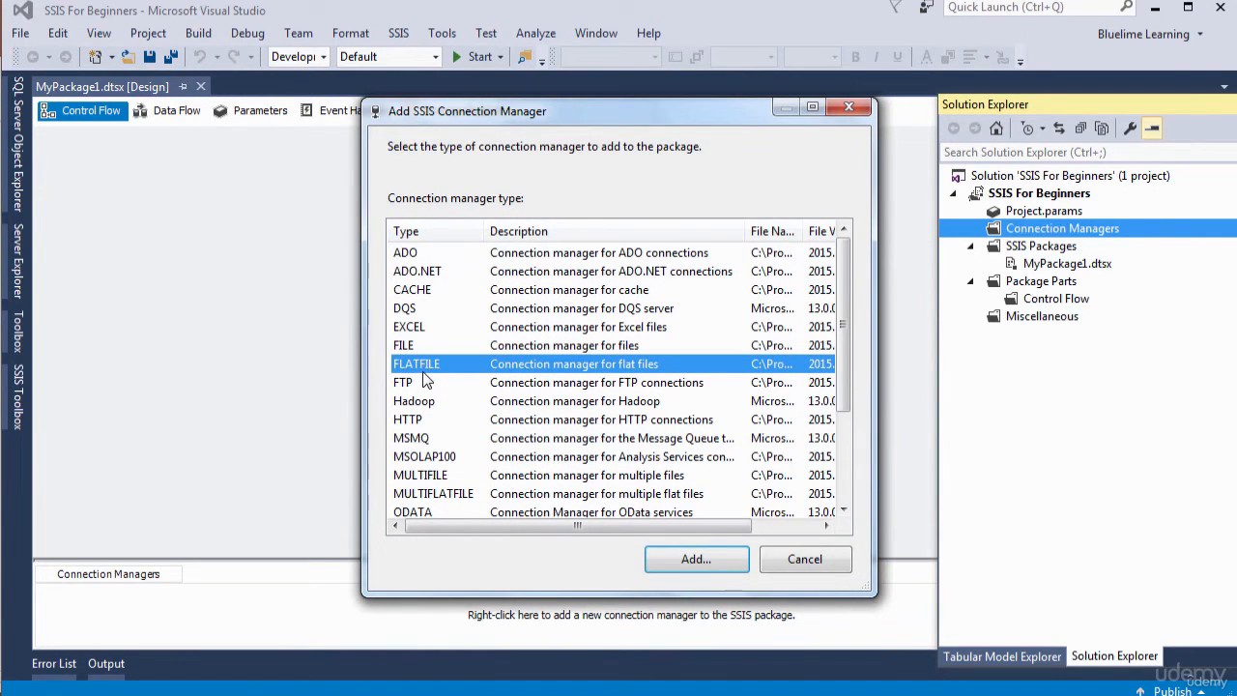
{"action": "left_click", "coordinate": [695, 560]}
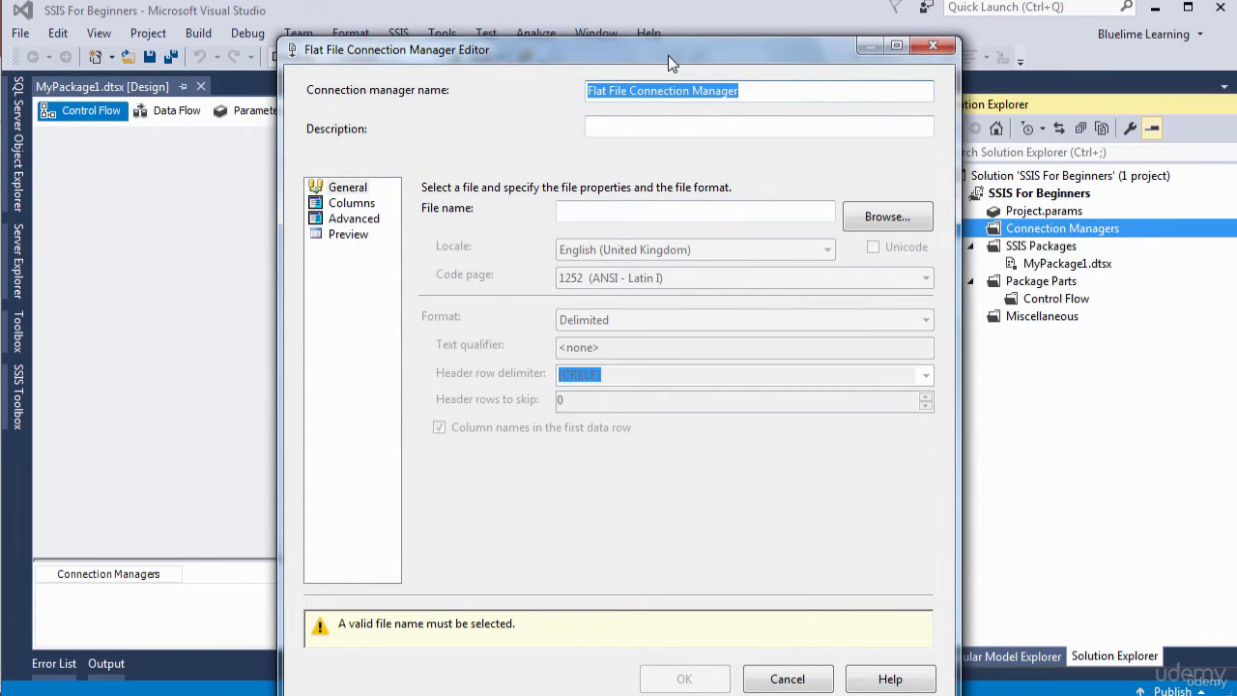
{"action": "left_click_drag", "start_coordinate": [668, 52], "coordinate": [674, 14]}
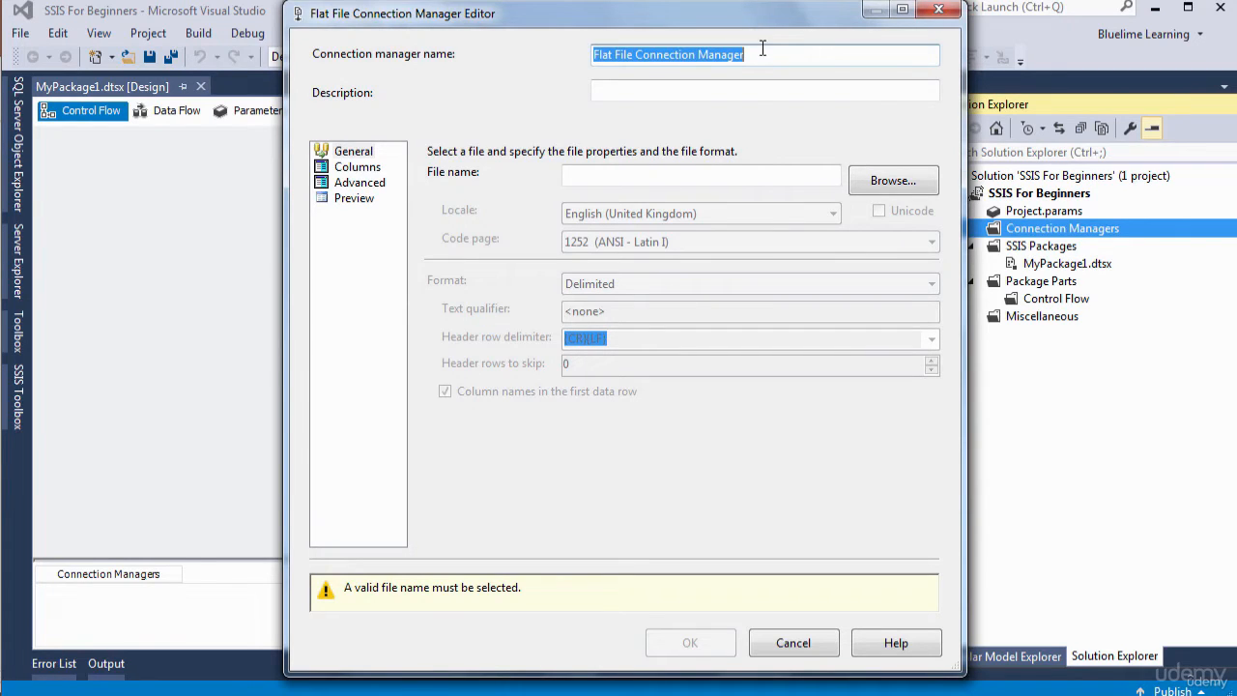
Step: Name the connection manager Sample Flat File Source Data
{"action": "left_click_drag", "start_coordinate": [762, 60], "coordinate": [381, 13]}
{"action": "key", "text": "BackSpace"}
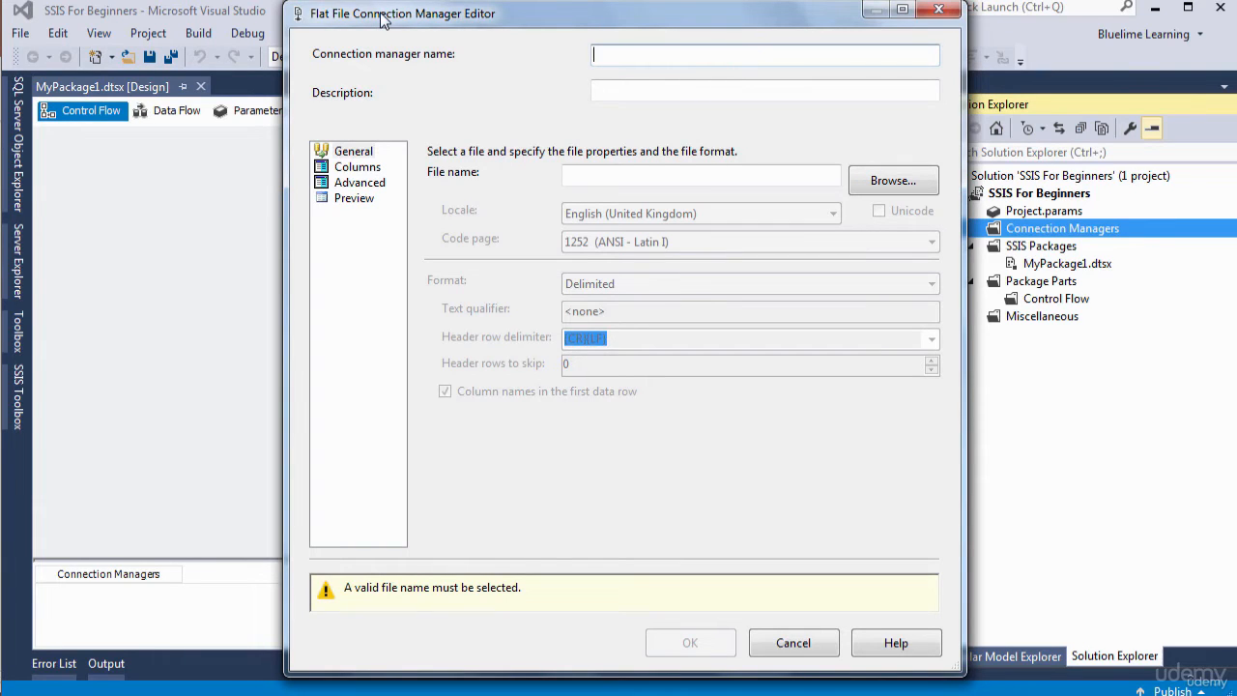
{"action": "type", "text": "Sample Flat File Sou"}
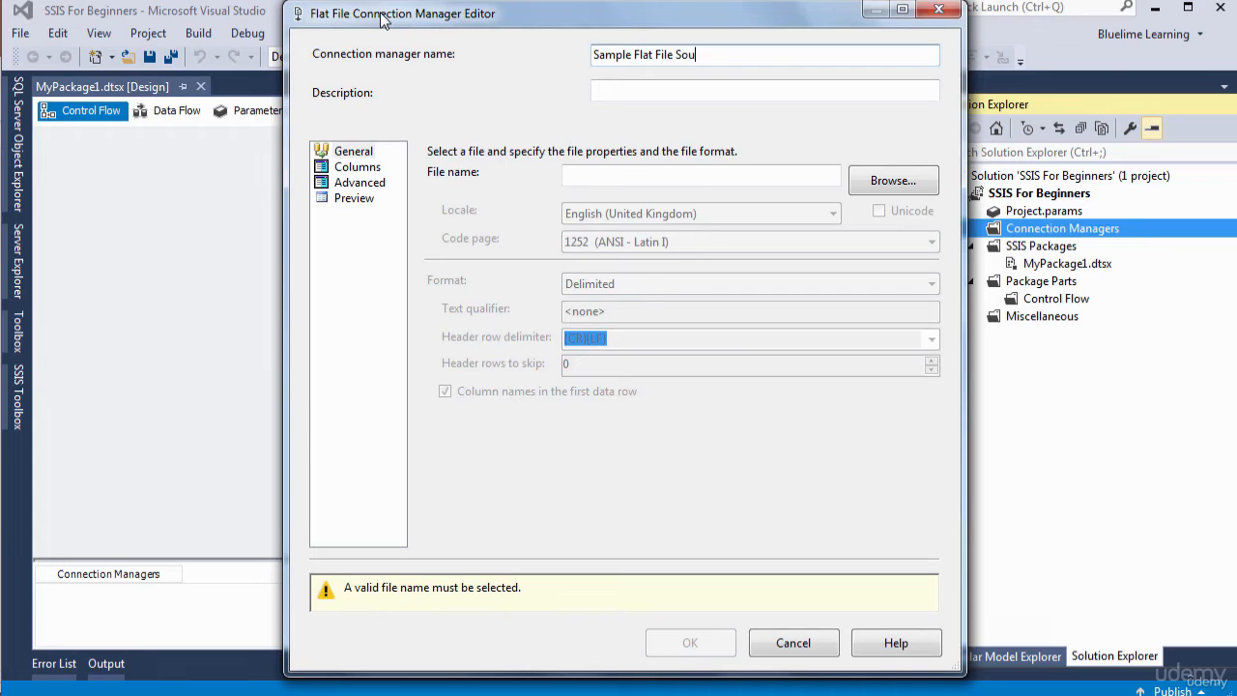
{"action": "type", "text": "rce Data"}
Step: Choose SampleCurrencyData.txt from the Documents library as the connection's source file
{"action": "left_click", "coordinate": [879, 184]}
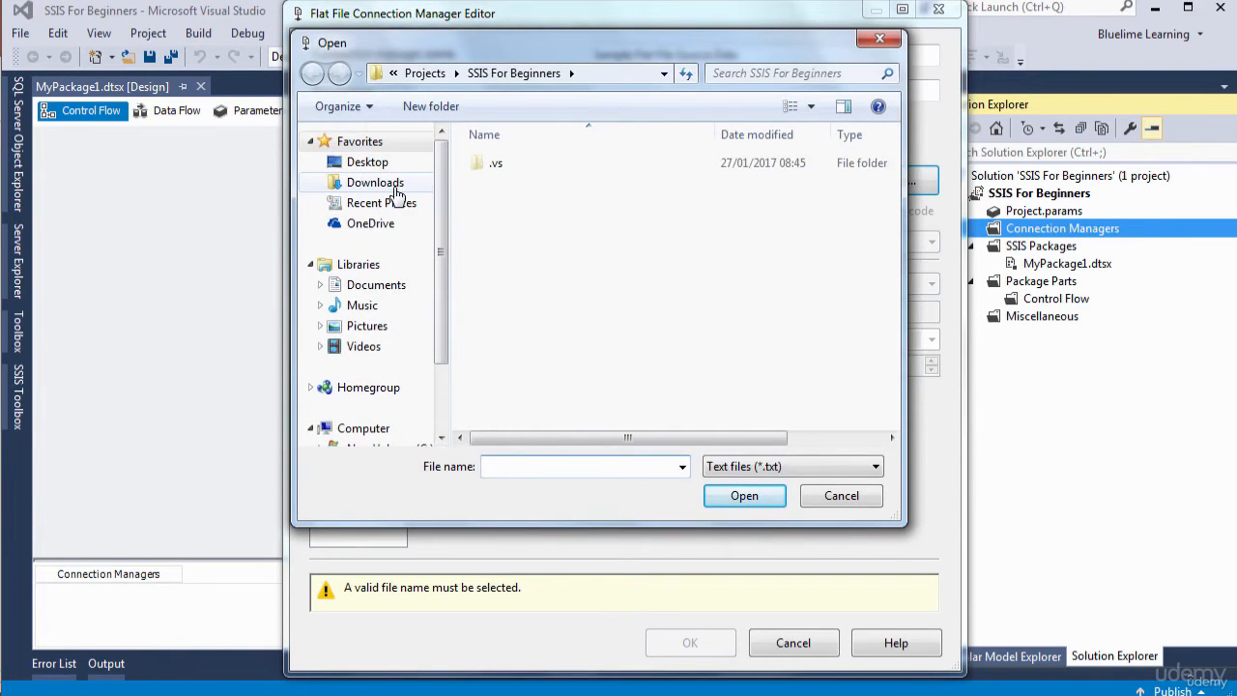
{"action": "left_click", "coordinate": [391, 288]}
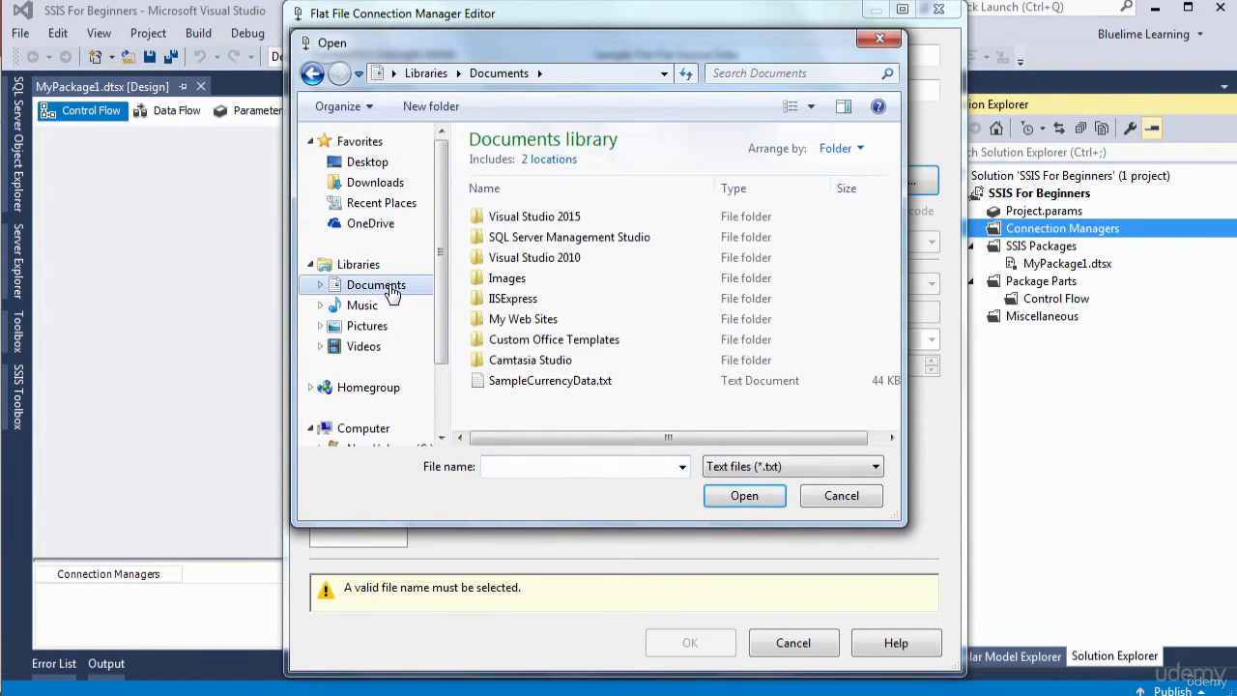
{"action": "left_click", "coordinate": [574, 386]}
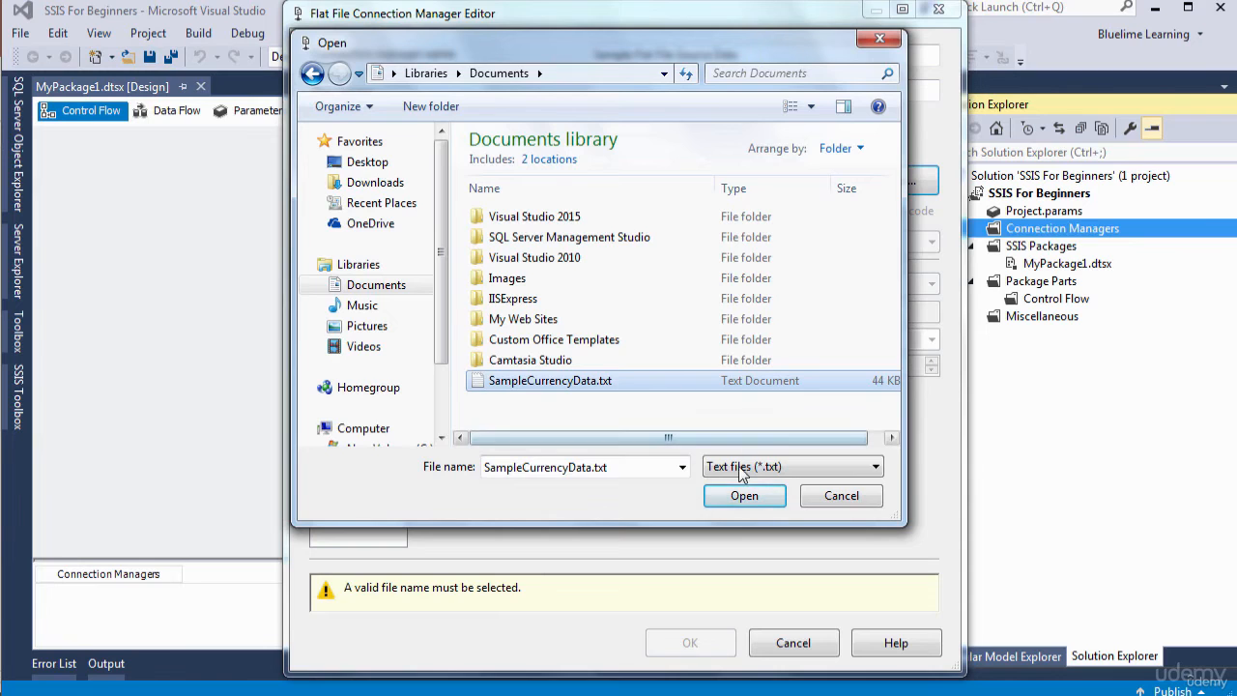
{"action": "left_click", "coordinate": [745, 496]}
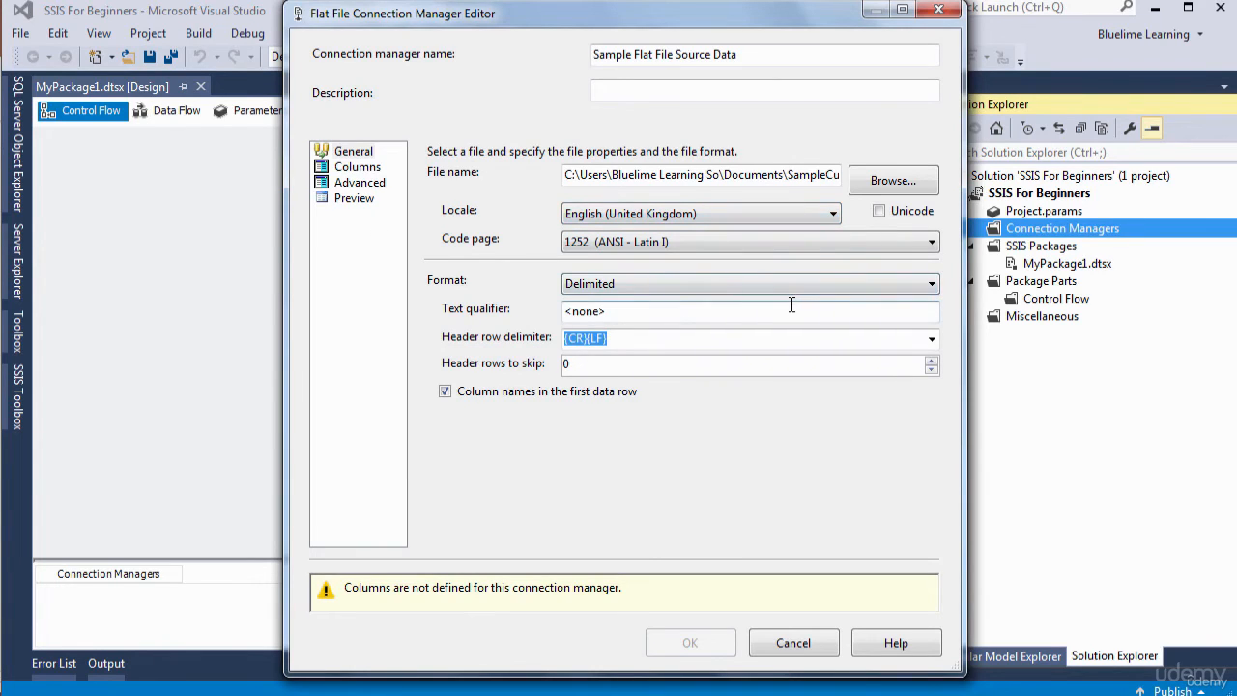
Step: Load the source file's column definitions and rename the first column, 1, as AverageRate
{"action": "left_click", "coordinate": [357, 167]}
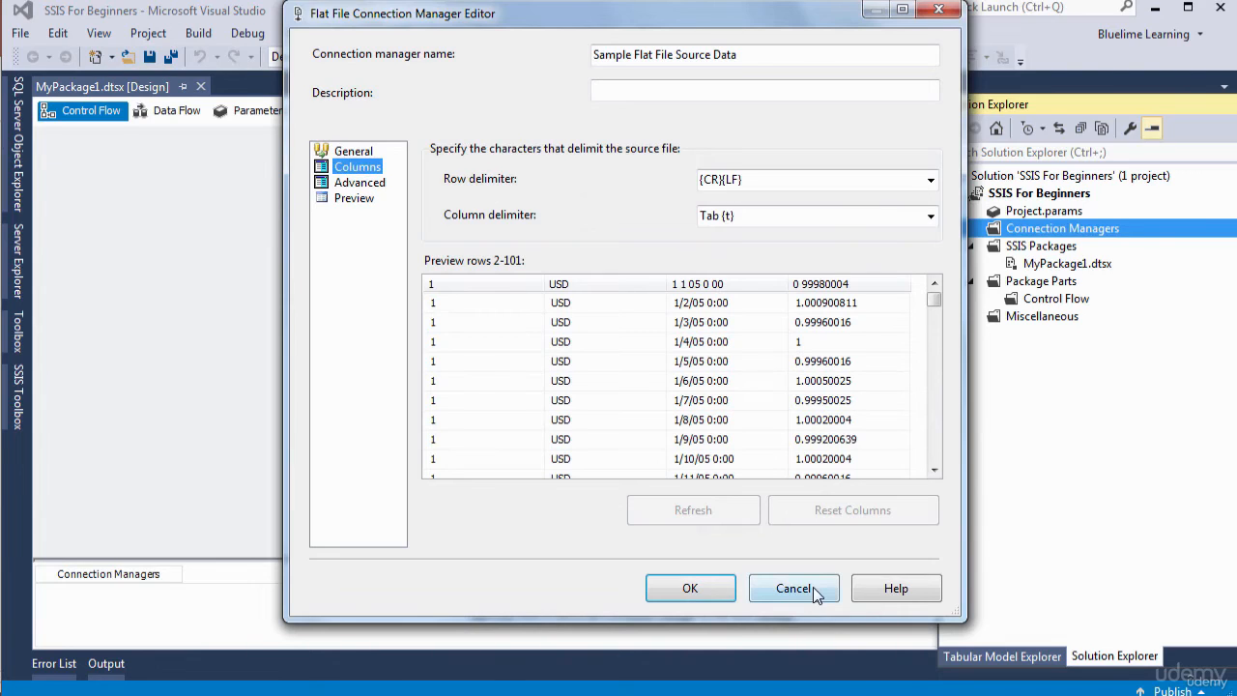
{"action": "left_click", "coordinate": [368, 188]}
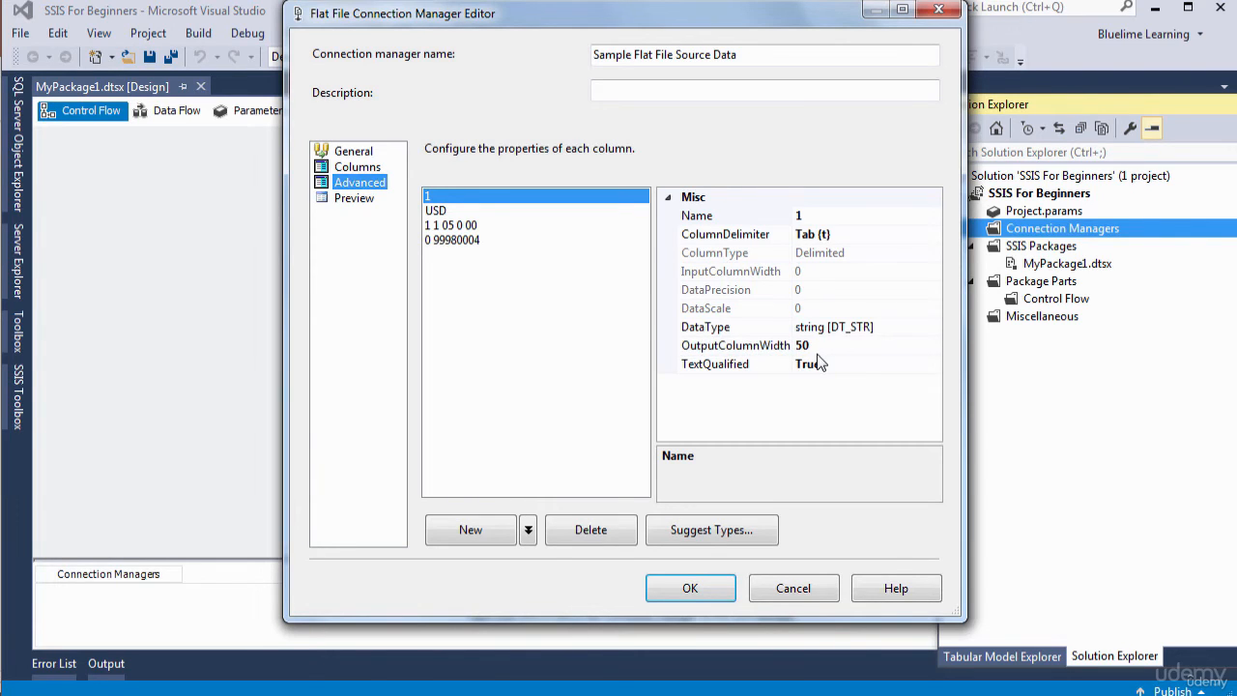
{"action": "left_click", "coordinate": [447, 198]}
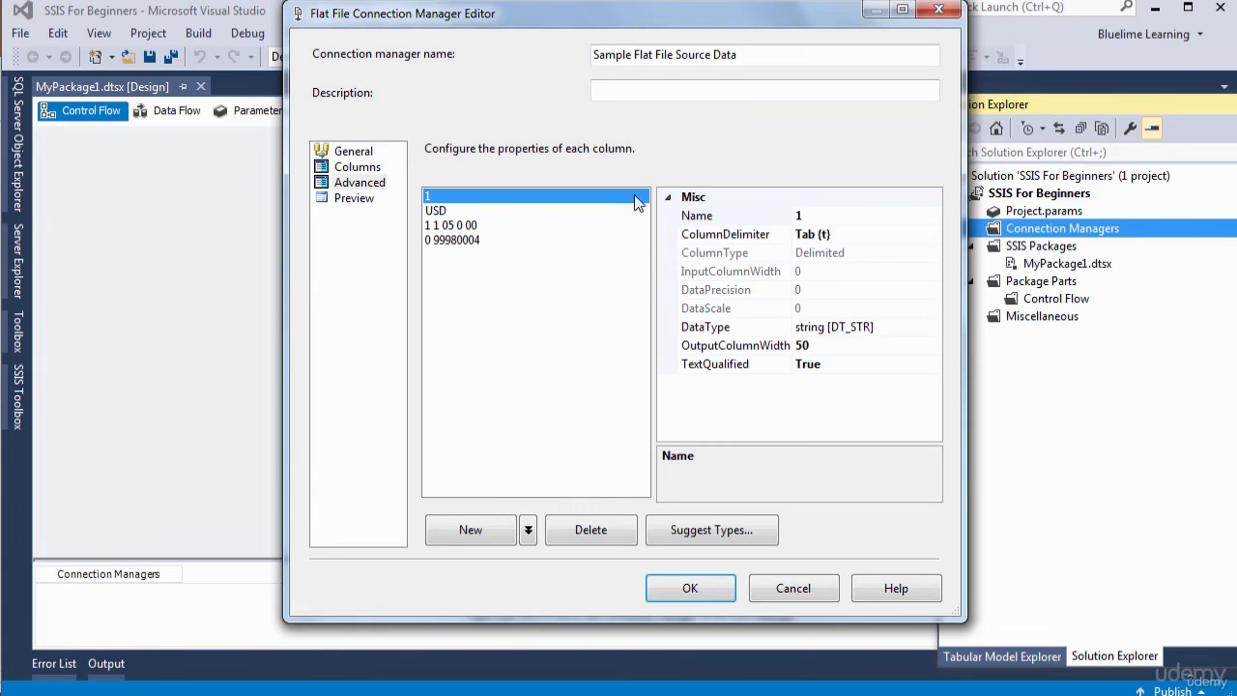
{"action": "left_click", "coordinate": [827, 217]}
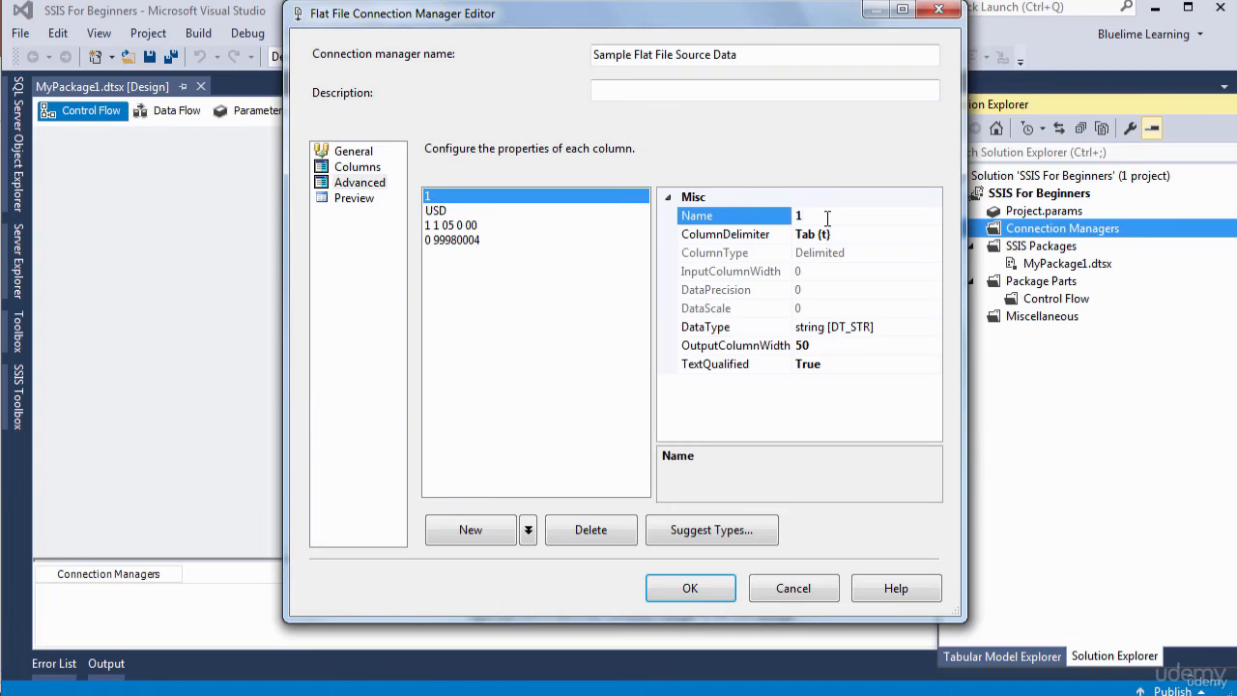
{"action": "key", "text": "BackSpace"}
{"action": "type", "text": "AverageRate"}
Step: Rename the USD column as CurrencyID in the column properties
{"action": "left_click", "coordinate": [437, 210]}
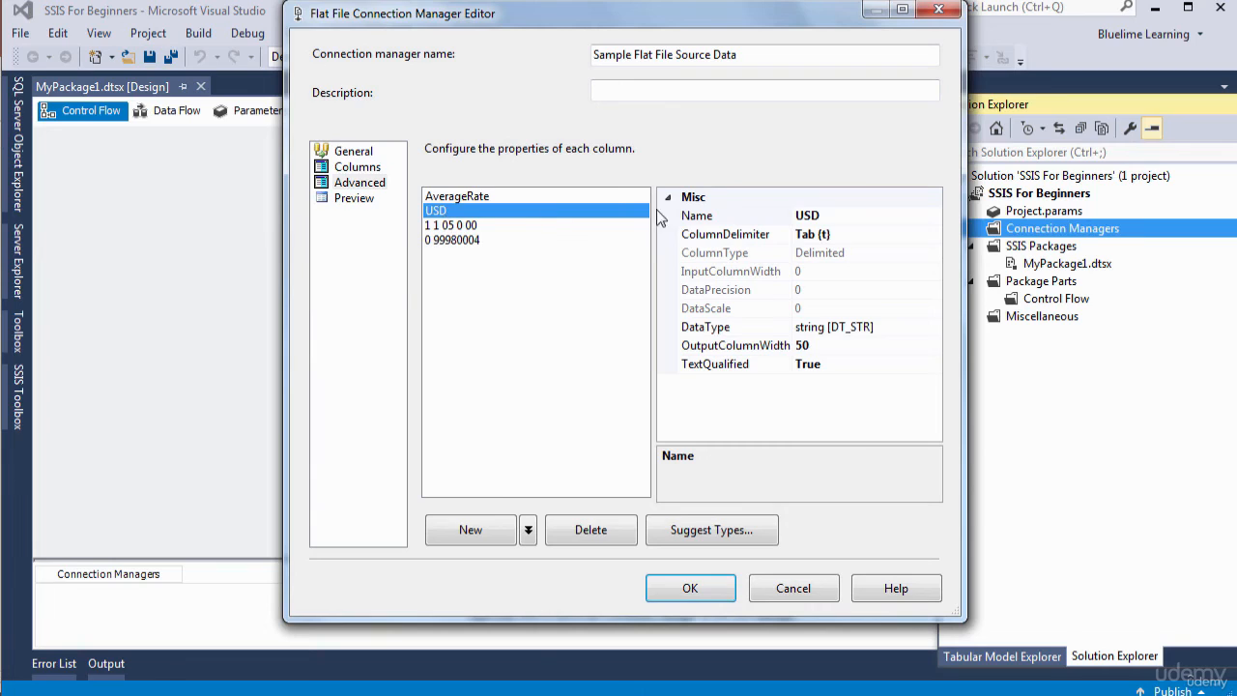
{"action": "left_click", "coordinate": [829, 213]}
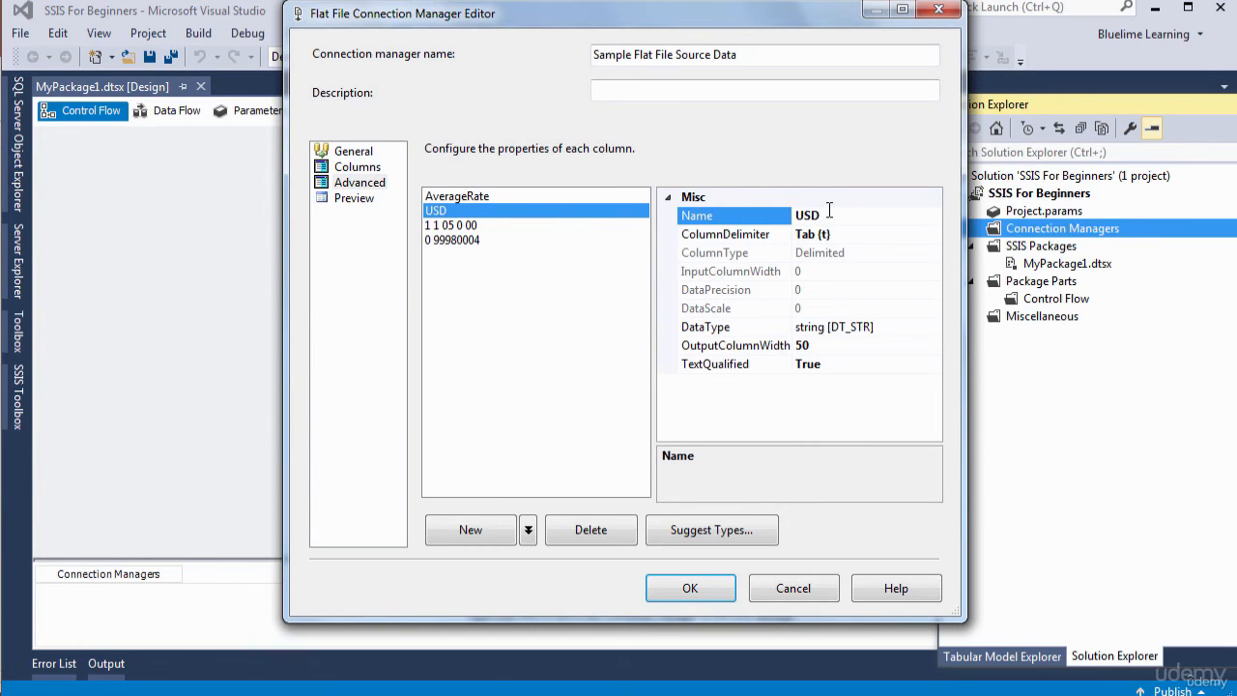
{"action": "key", "text": "BackSpace"}
{"action": "key", "text": "BackSpace"}
{"action": "key", "text": "BackSpace"}
{"action": "type", "text": "C"}
{"action": "key", "text": "BackSpace"}
{"action": "type", "text": "CurrencyID"}
Step: Rename the third column, 1 1 05 0 00, as CurrencyDate
{"action": "left_click", "coordinate": [494, 228]}
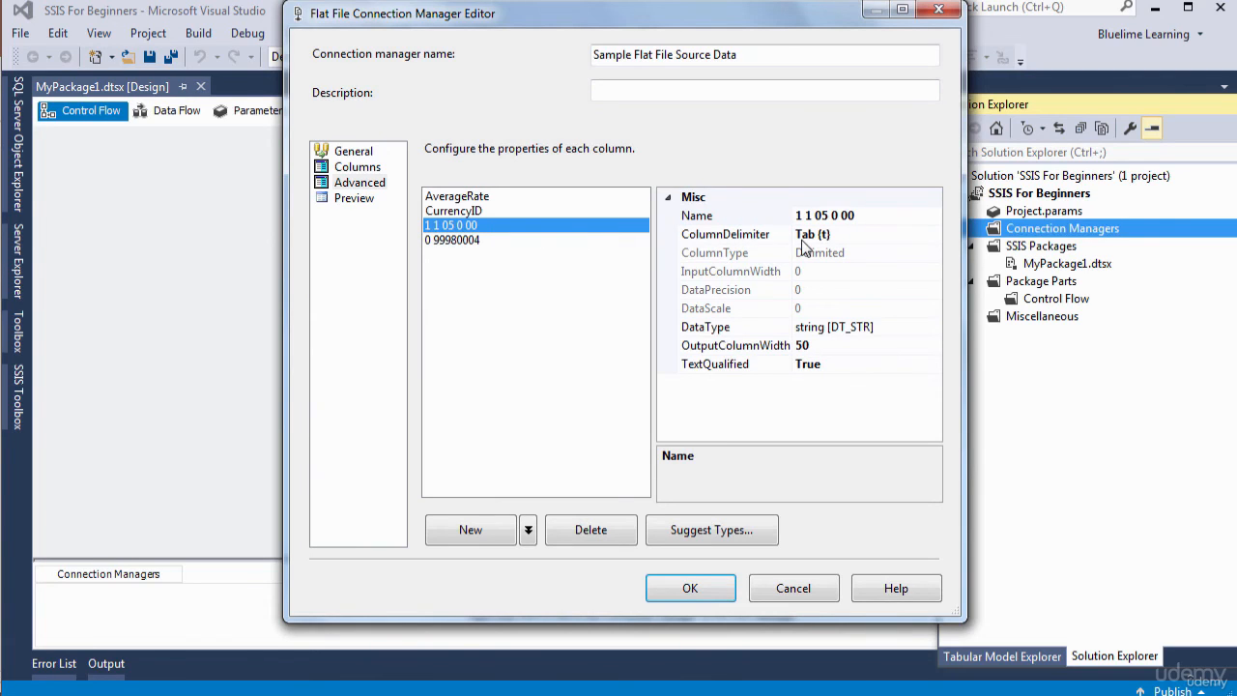
{"action": "left_click", "coordinate": [869, 218]}
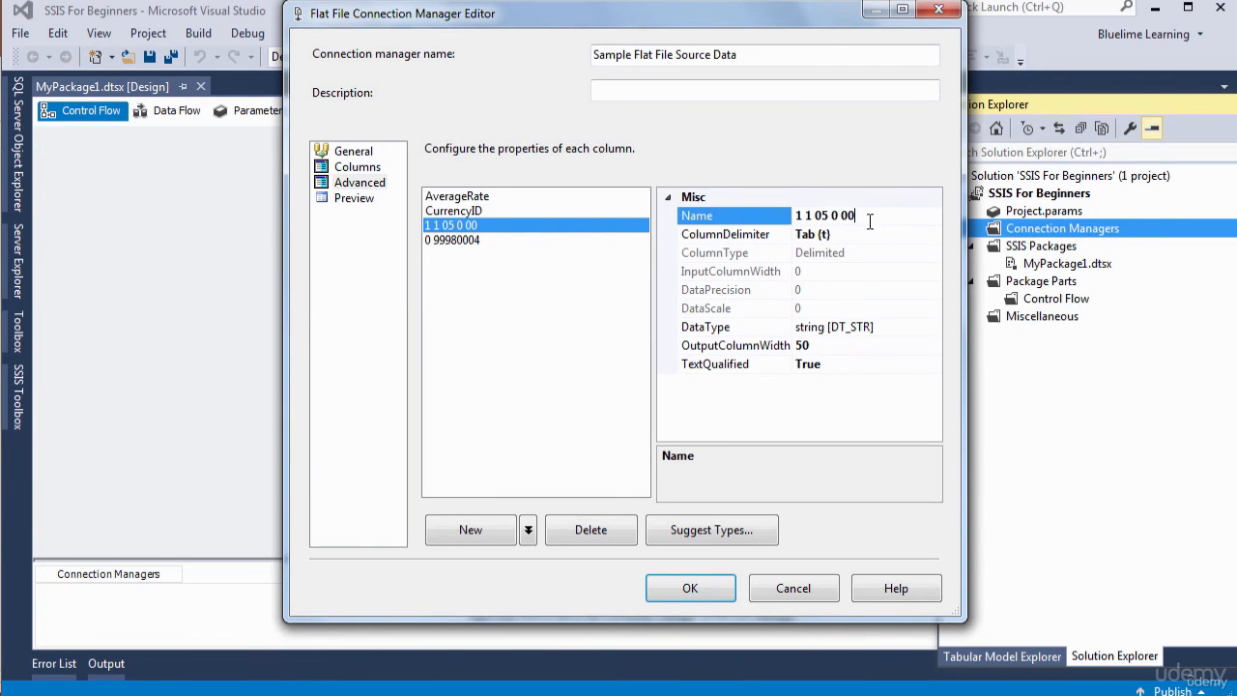
{"action": "key", "text": "BackSpace"}
{"action": "key", "text": "BackSpace"}
{"action": "key", "text": "BackSpace"}
{"action": "key", "text": "BackSpace"}
{"action": "key", "text": "BackSpace"}
{"action": "key", "text": "BackSpace"}
{"action": "key", "text": "BackSpace"}
{"action": "key", "text": "BackSpace"}
{"action": "key", "text": "BackSpace"}
{"action": "key", "text": "BackSpace"}
{"action": "key", "text": "BackSpace"}
{"action": "type", "text": "C"}
{"action": "key", "text": "BackSpace"}
{"action": "type", "text": "CurrencyDate"}
Step: Rename the last column, 0 99980004, as EndOfDayRate and save the flat file connection manager
{"action": "left_click", "coordinate": [480, 245]}
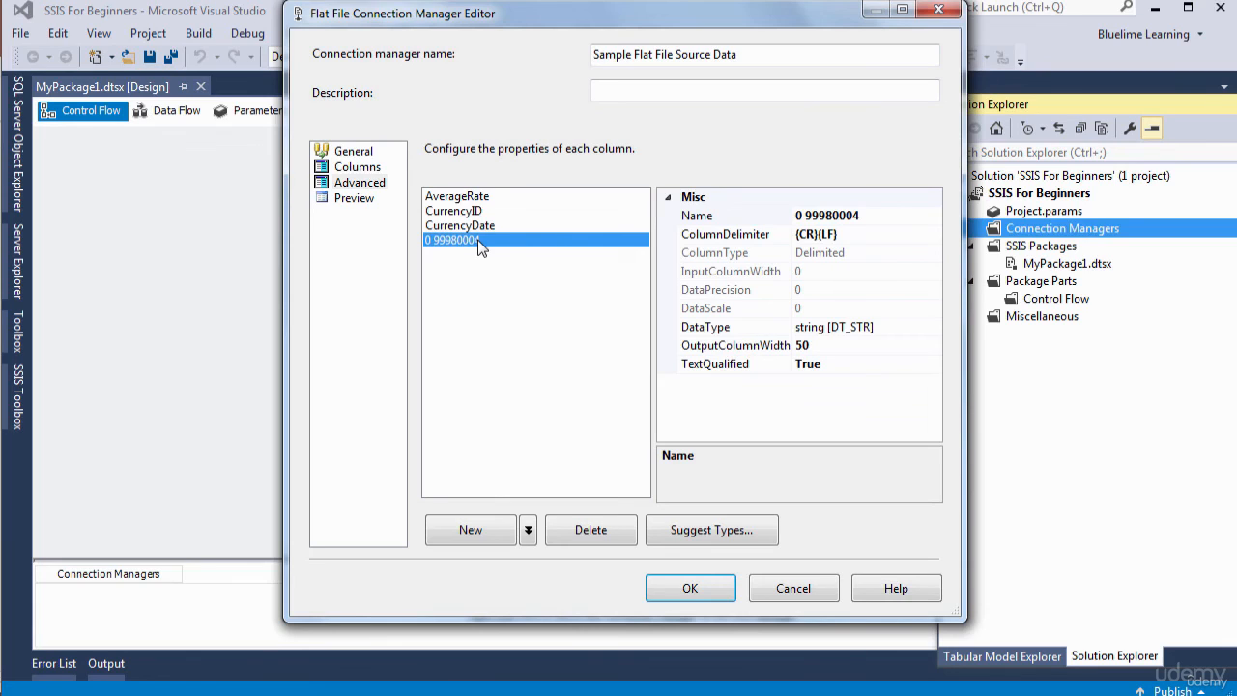
{"action": "left_click", "coordinate": [867, 223]}
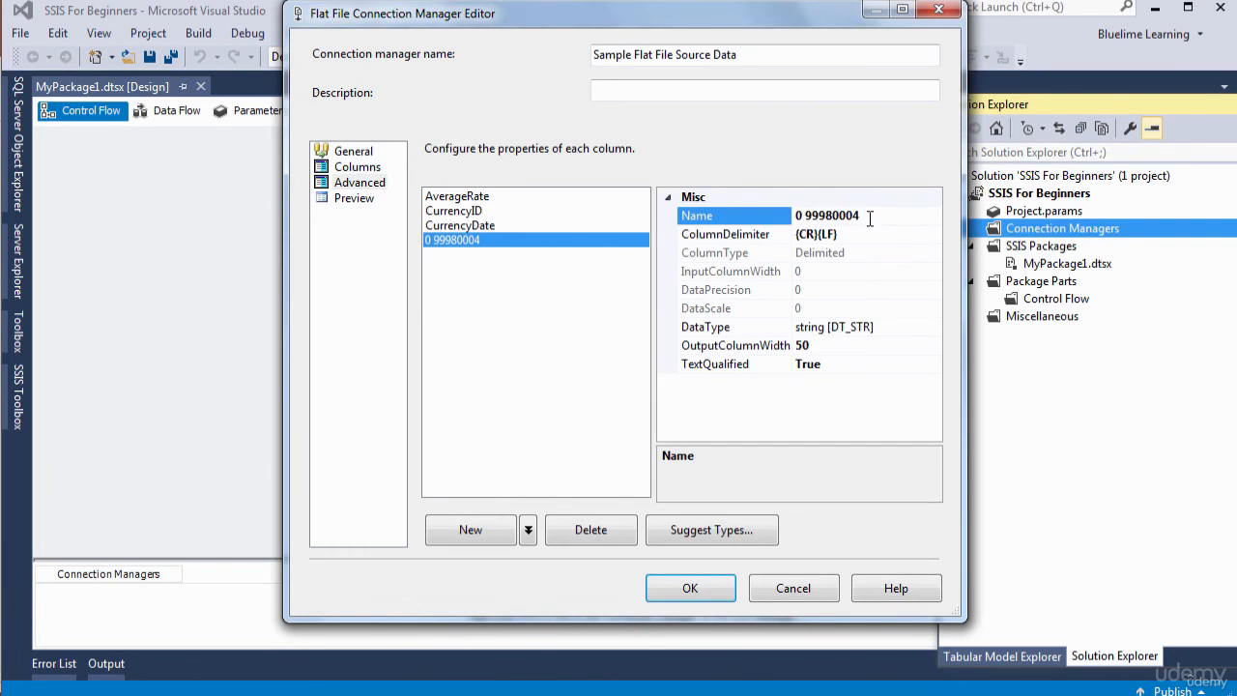
{"action": "key", "text": "BackSpace"}
{"action": "key", "text": "BackSpace"}
{"action": "key", "text": "BackSpace"}
{"action": "key", "text": "BackSpace"}
{"action": "key", "text": "BackSpace"}
{"action": "key", "text": "BackSpace"}
{"action": "key", "text": "BackSpace"}
{"action": "key", "text": "BackSpace"}
{"action": "key", "text": "BackSpace"}
{"action": "key", "text": "BackSpace"}
{"action": "type", "text": "e"}
{"action": "key", "text": "BackSpace"}
{"action": "type", "text": "EndOfDayRate"}
{"action": "left_click", "coordinate": [691, 590]}
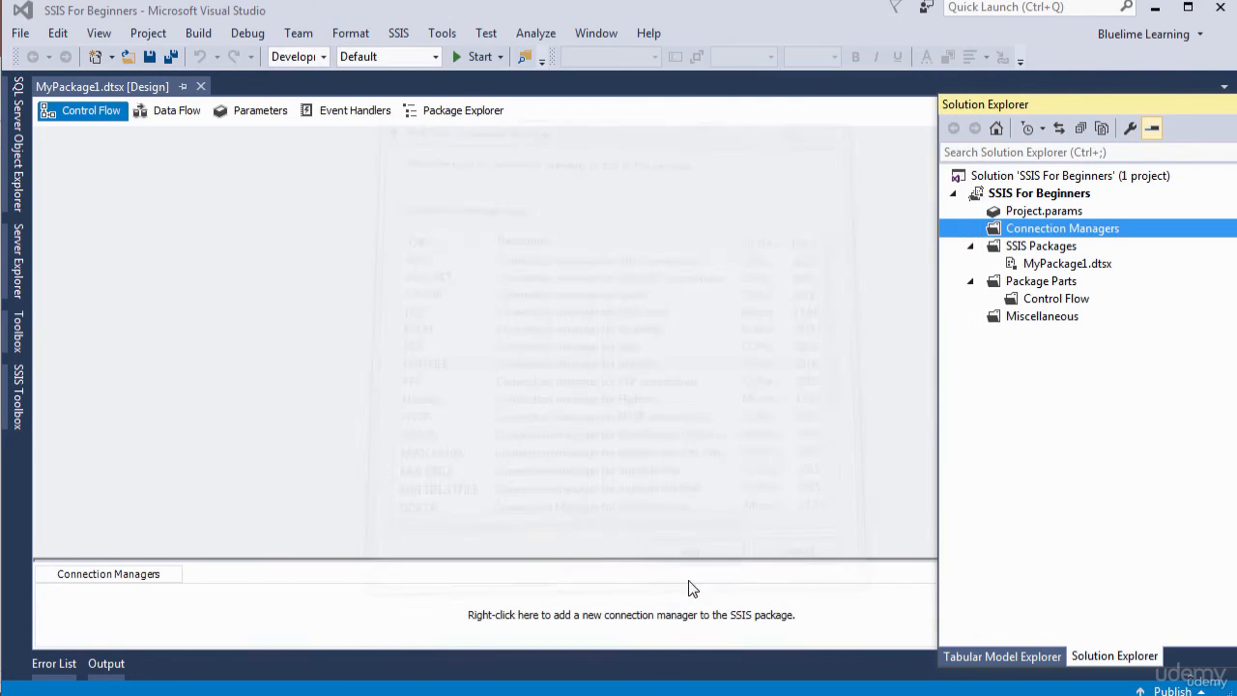